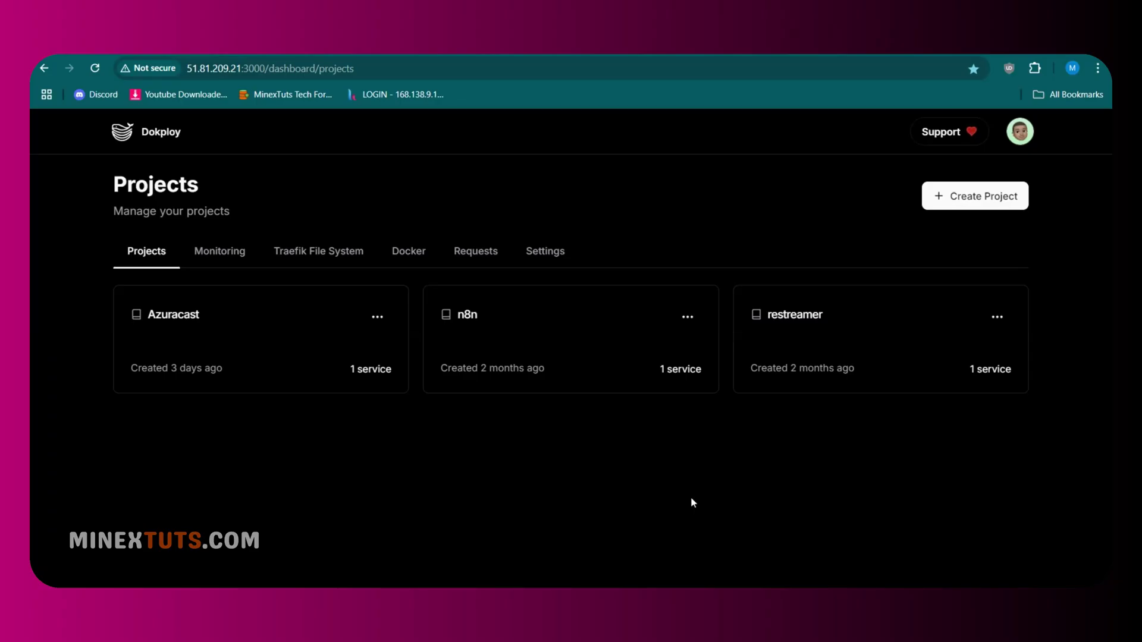
Create a new Dokploy project named n8n-test.
left_click(974, 196)
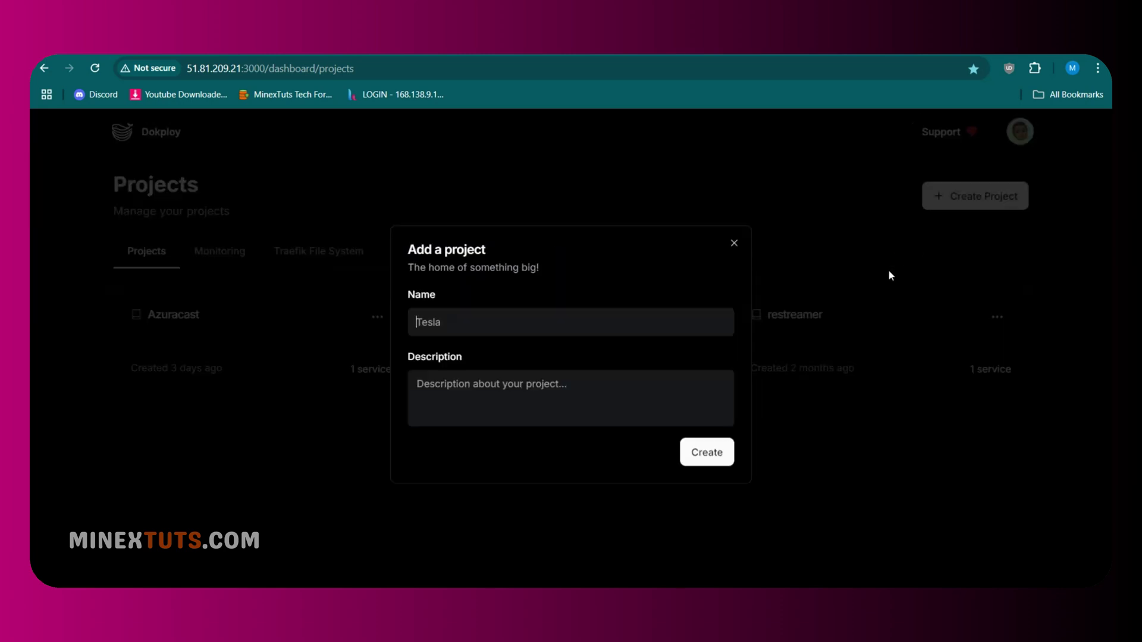
left_click(522, 319)
type("n8n-test")
left_click(706, 453)
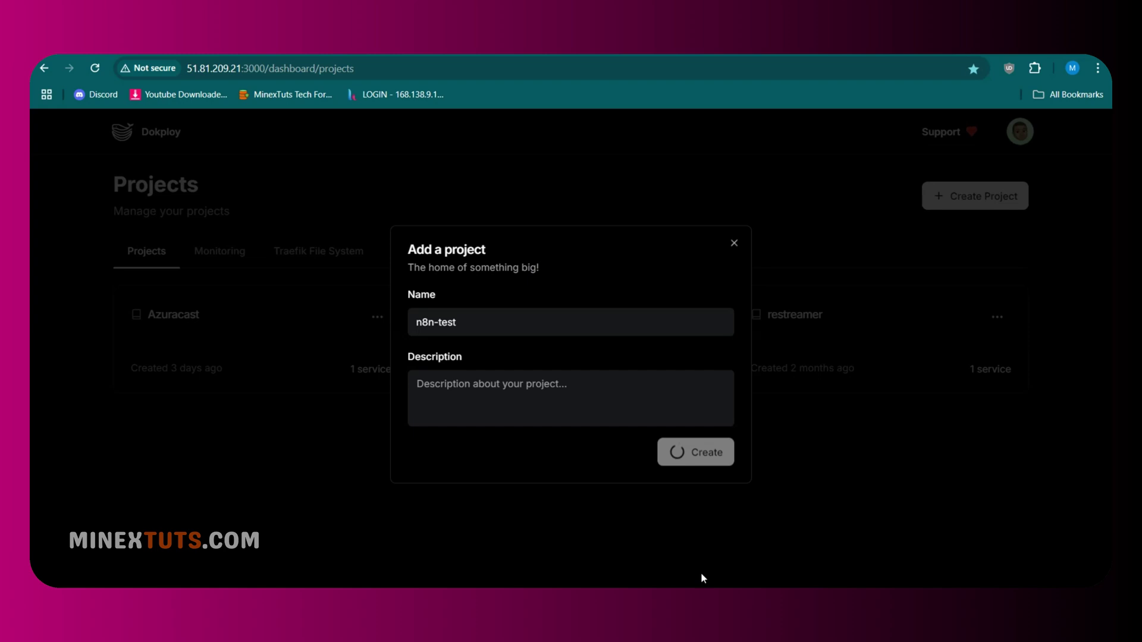
Add an n8n service from the template on the chosen server and confirm it.
left_click(974, 214)
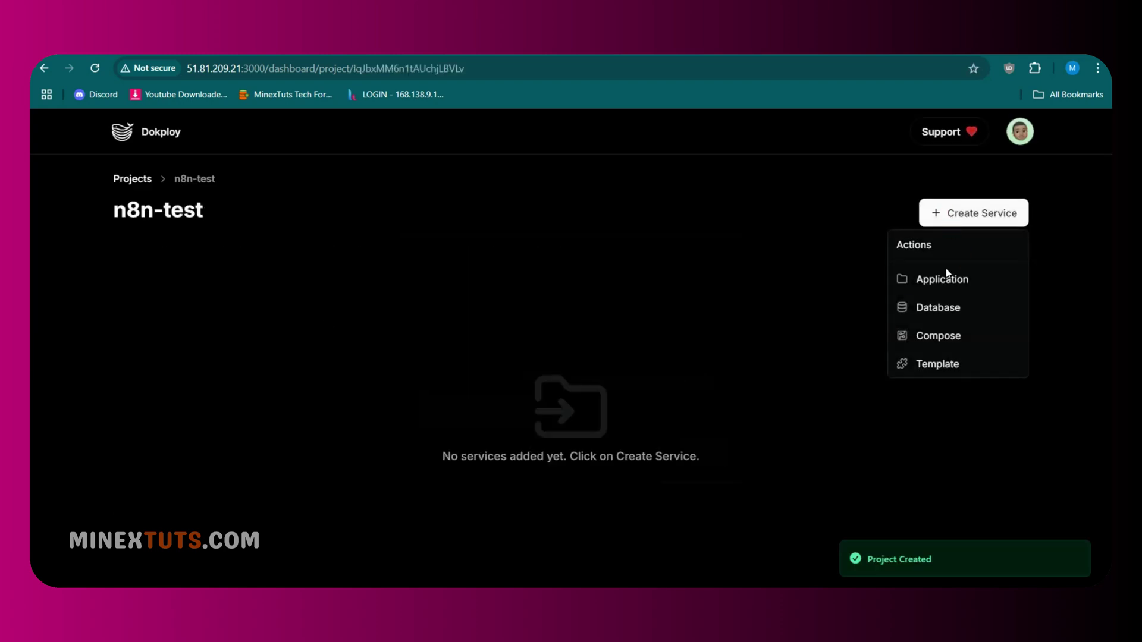
left_click(934, 366)
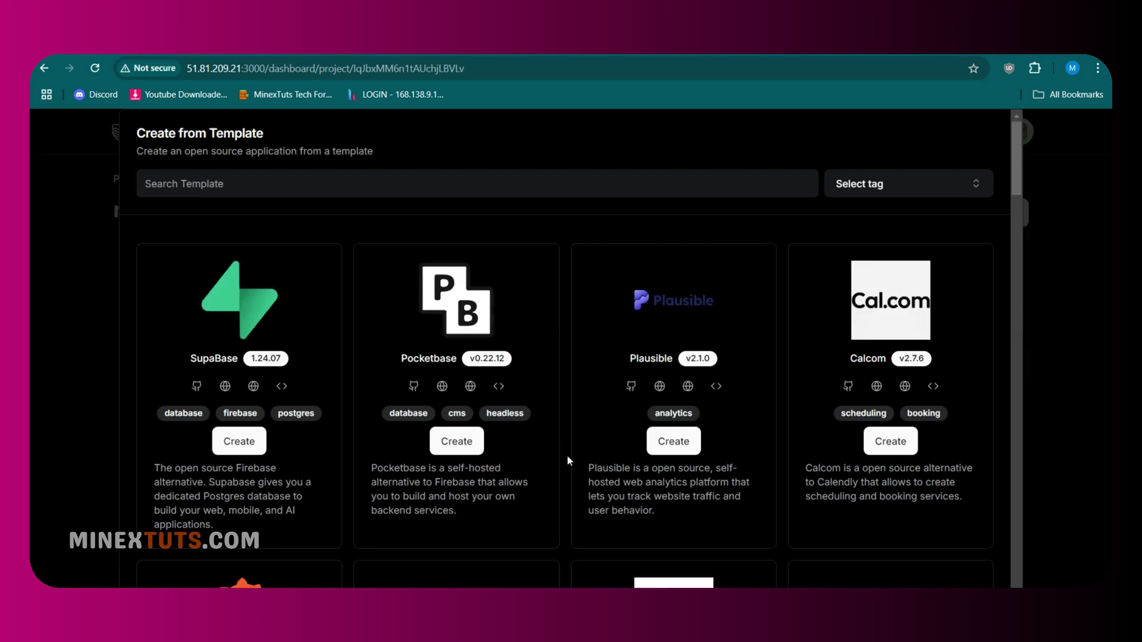
scroll(566, 455, "down", 3)
scroll(566, 455, "down", 3)
scroll(566, 455, "down", 3)
scroll(567, 455, "down", 1)
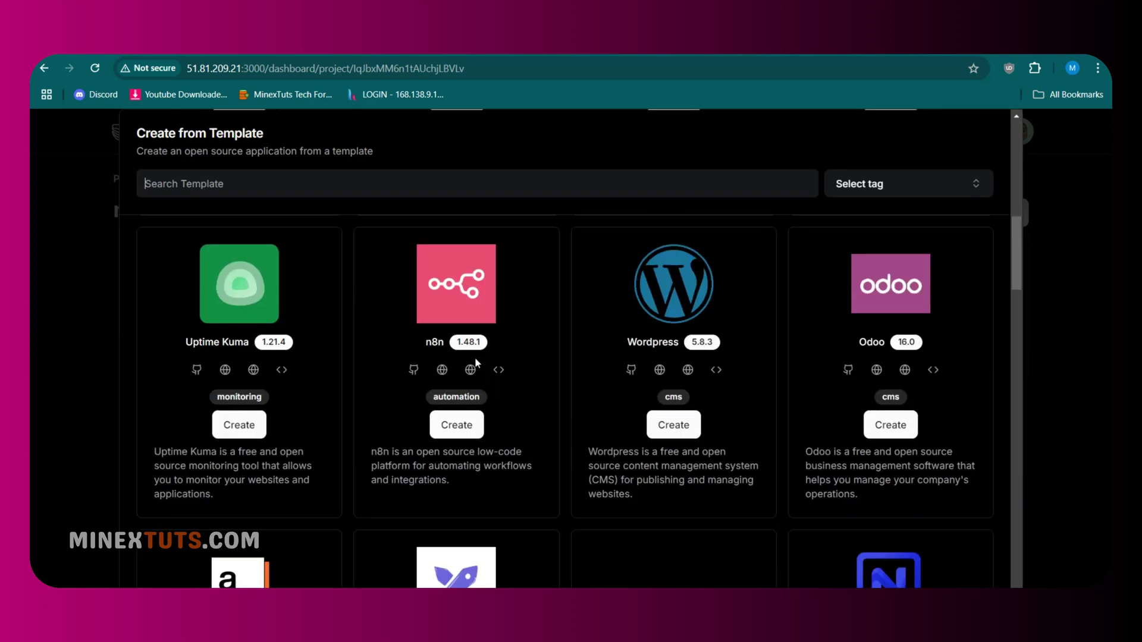
left_click(458, 425)
left_click(563, 380)
left_click(467, 408)
left_click(704, 415)
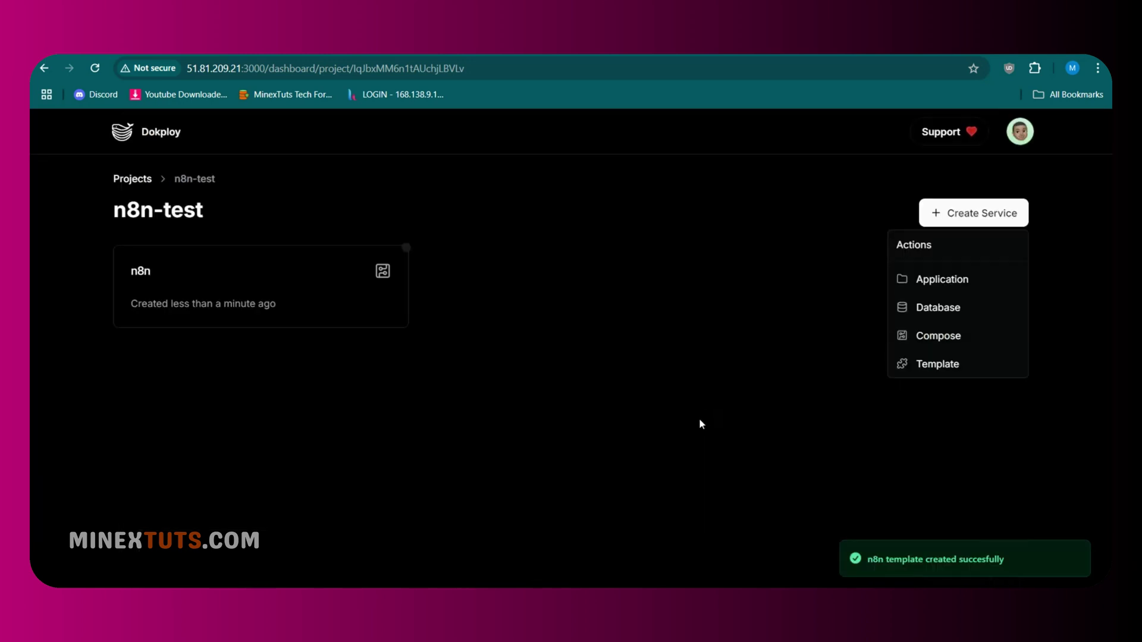
left_click(547, 418)
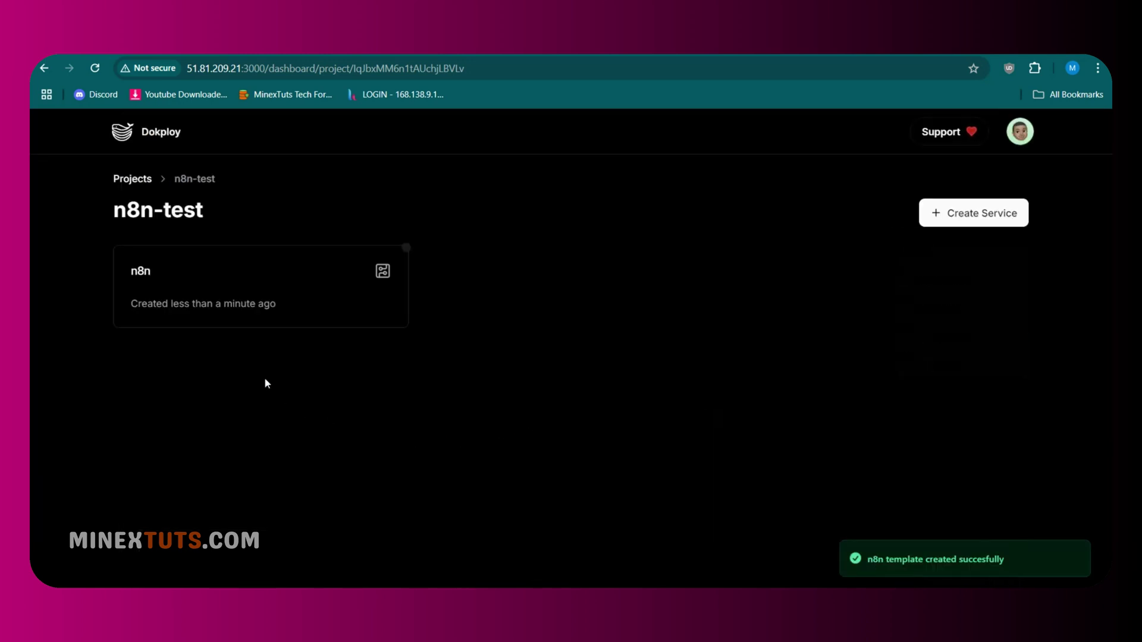
Replace the line 4 compose image with n8nio/n8n:1.64.0 copied from Docker Hub.
left_click(273, 318)
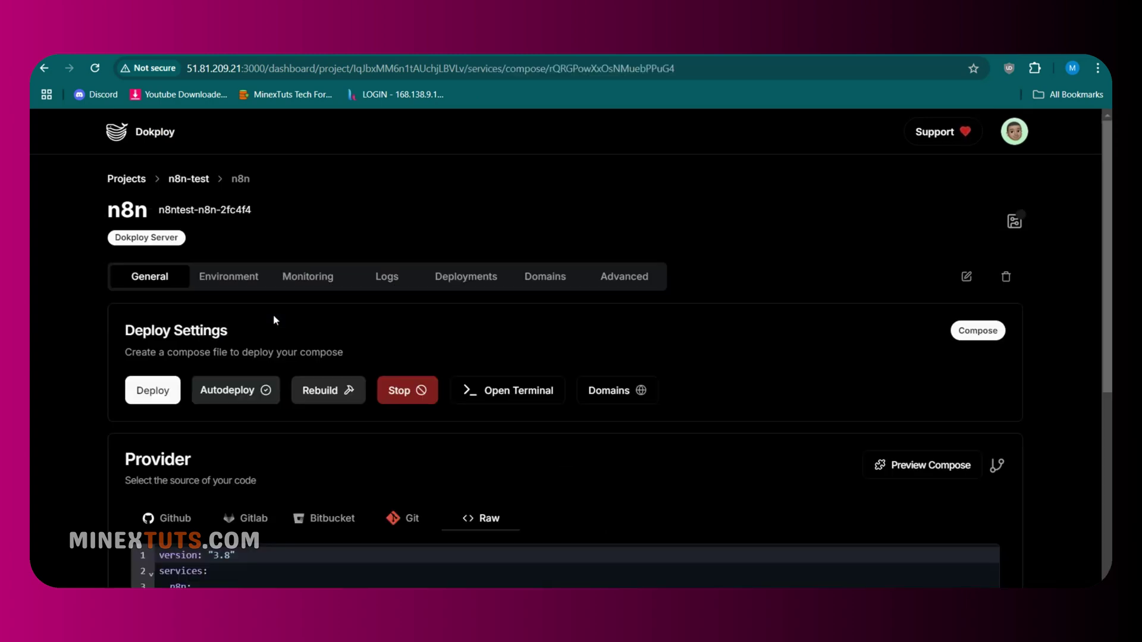
scroll(572, 357, "down", 5)
left_click(294, 459)
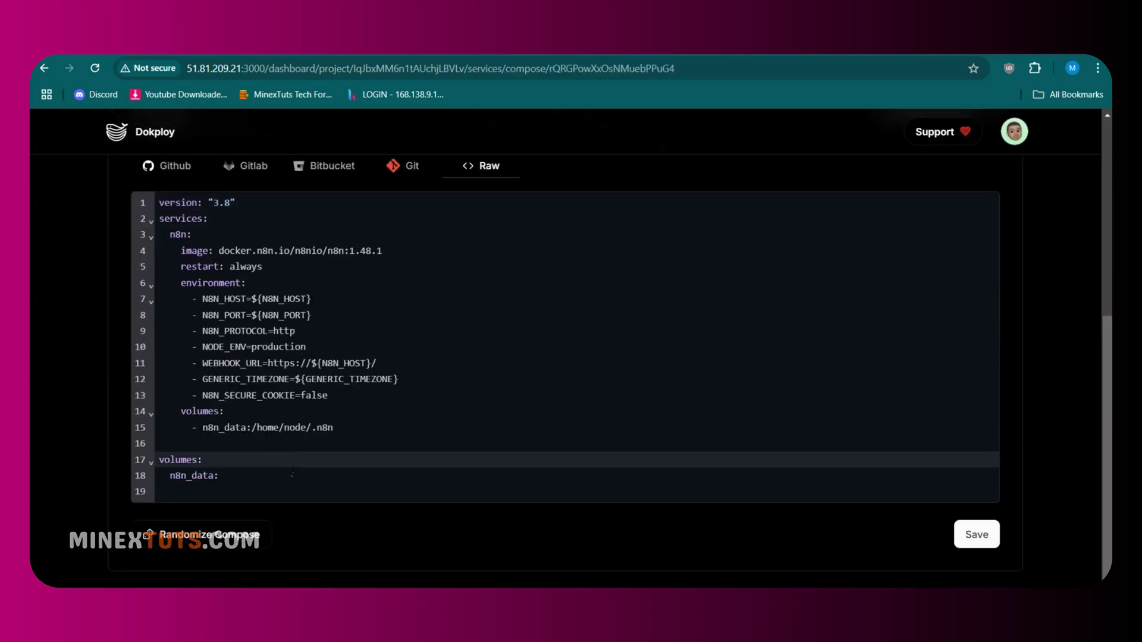
scroll(571, 357, "up", 2)
left_click_drag(918, 502, 1015, 502)
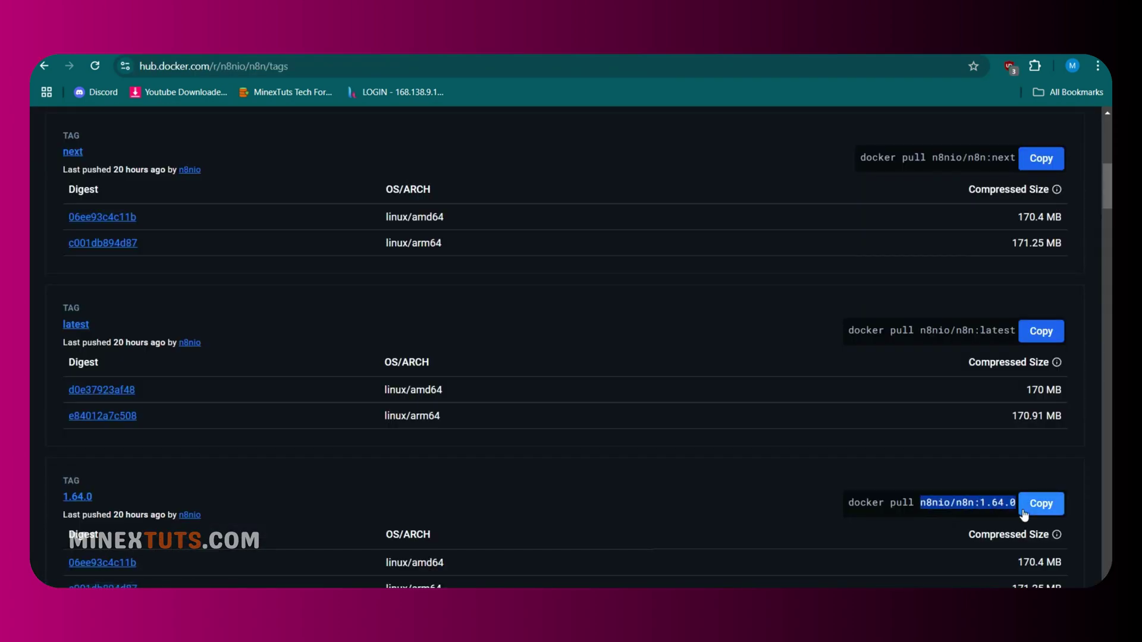
right_click(989, 504)
left_click(785, 327)
key("ctrl+Tab")
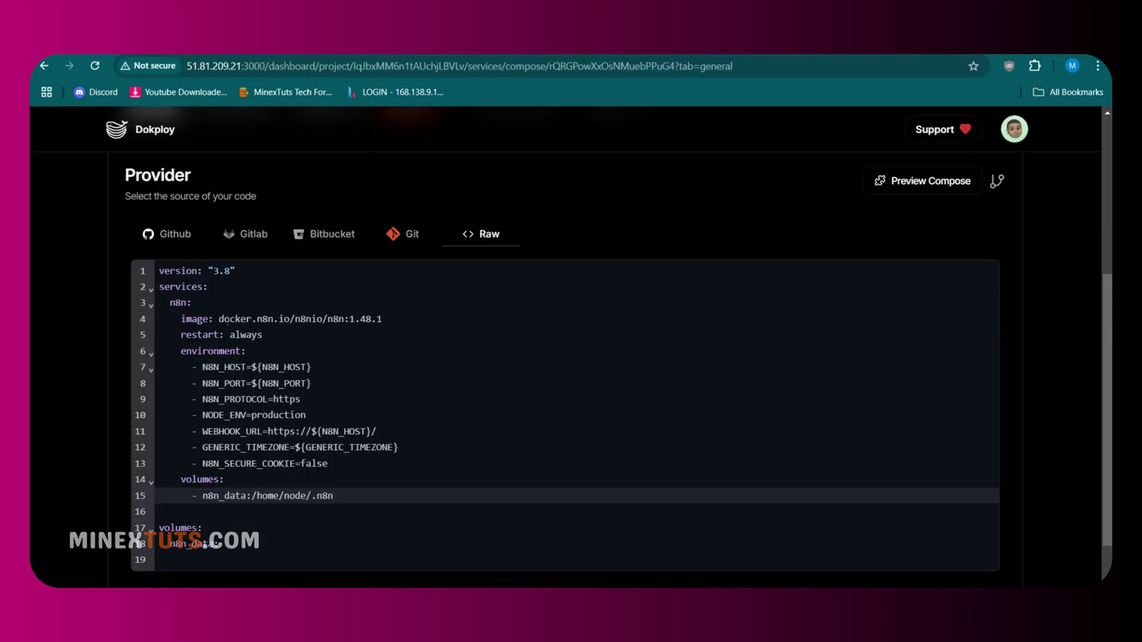
left_click_drag(219, 318, 371, 319)
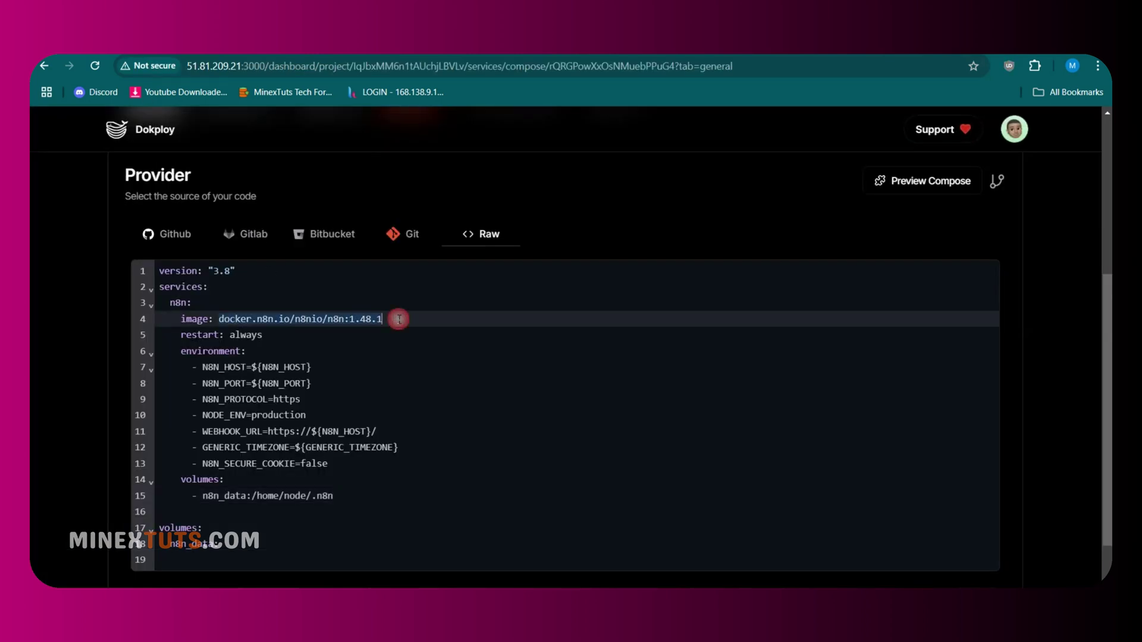
key("ctrl+v")
key("BackSpace")
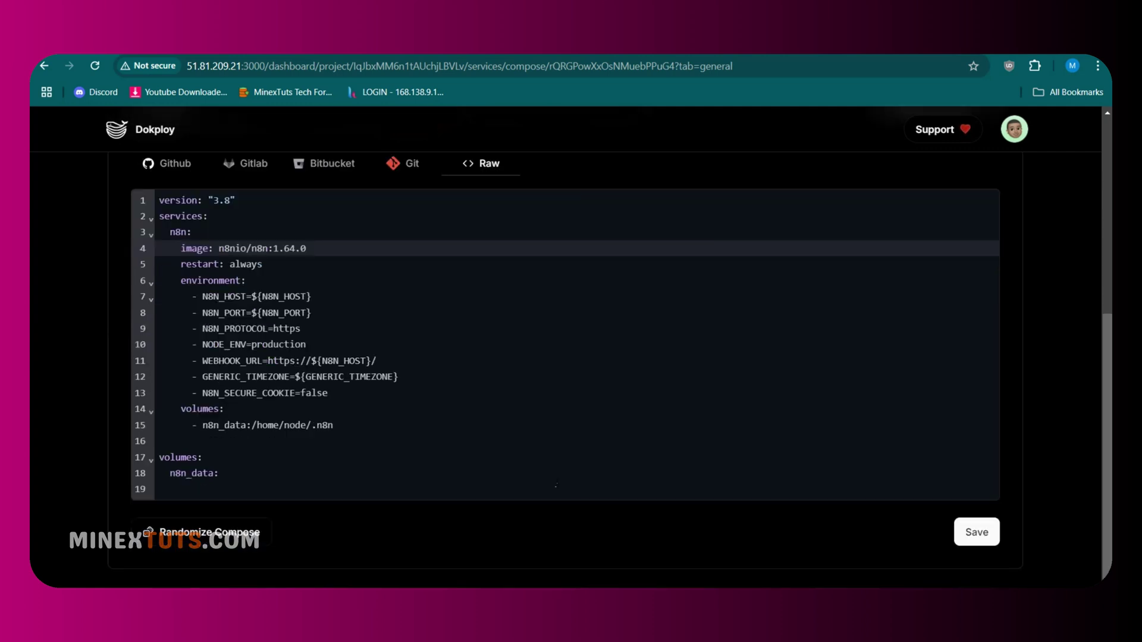
Save the n8n compose file, deploy it, and follow the running deployment's log.
left_click(969, 536)
scroll(571, 401, "up", 3)
left_click(153, 247)
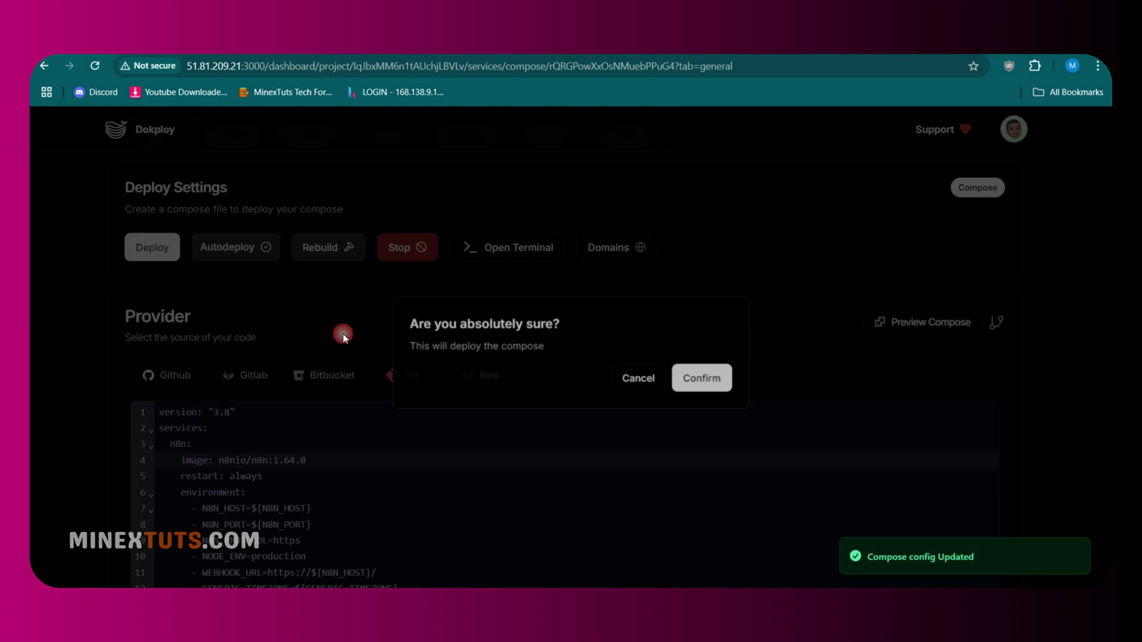
left_click(703, 377)
scroll(794, 422, "up", 2)
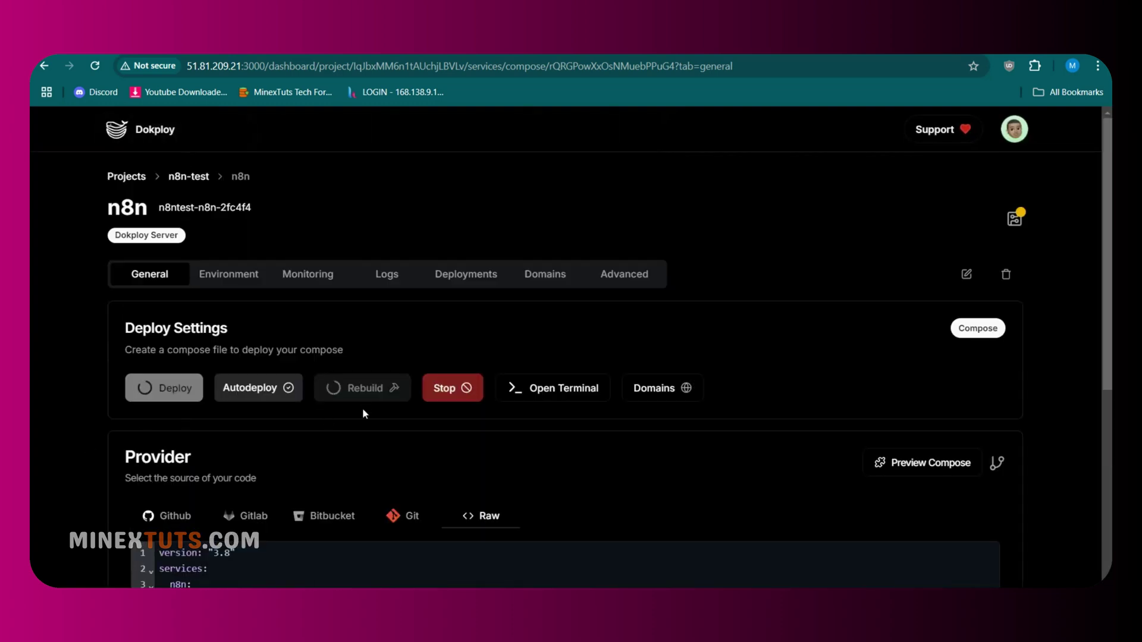
left_click(466, 274)
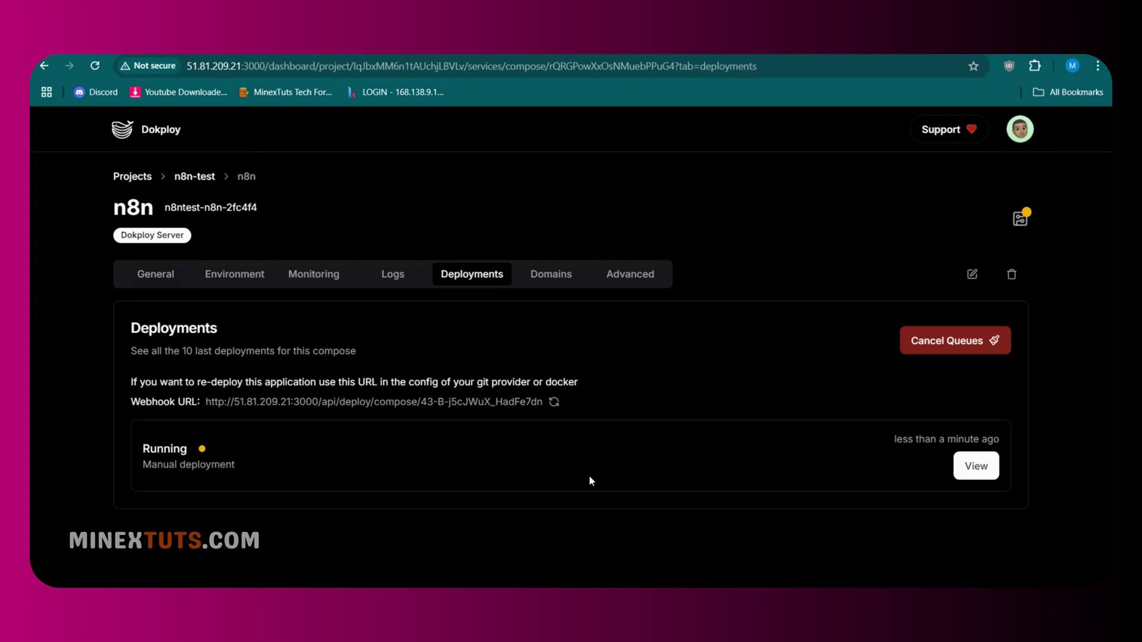
left_click(976, 466)
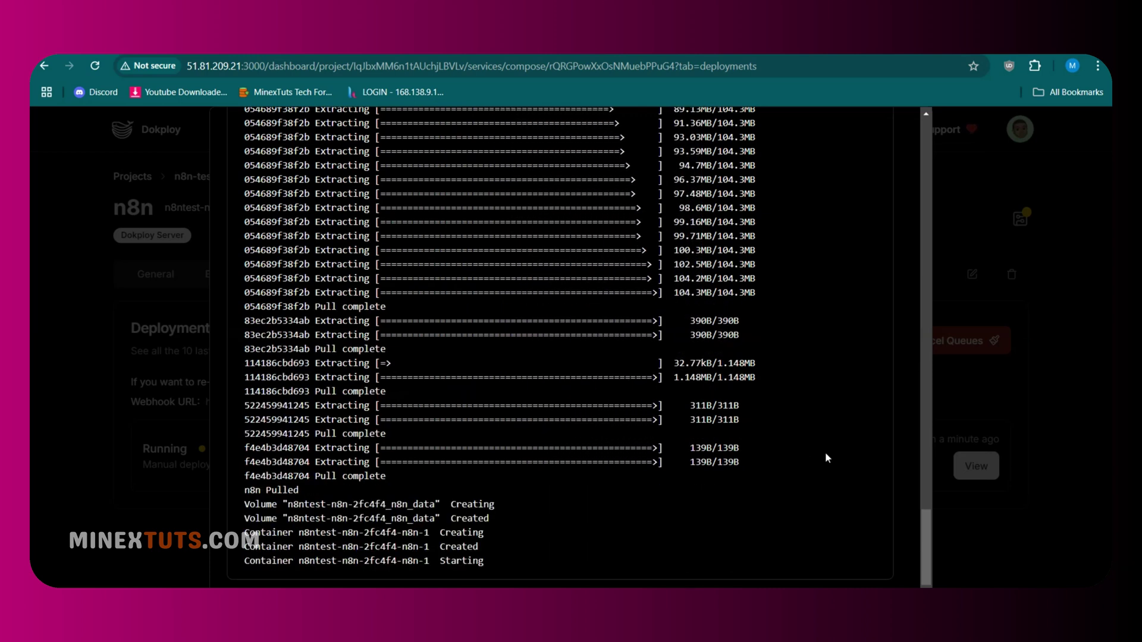
Review the service's detected domains and the revealed N8N_HOST value in Environment.
left_click(60, 507)
left_click(156, 275)
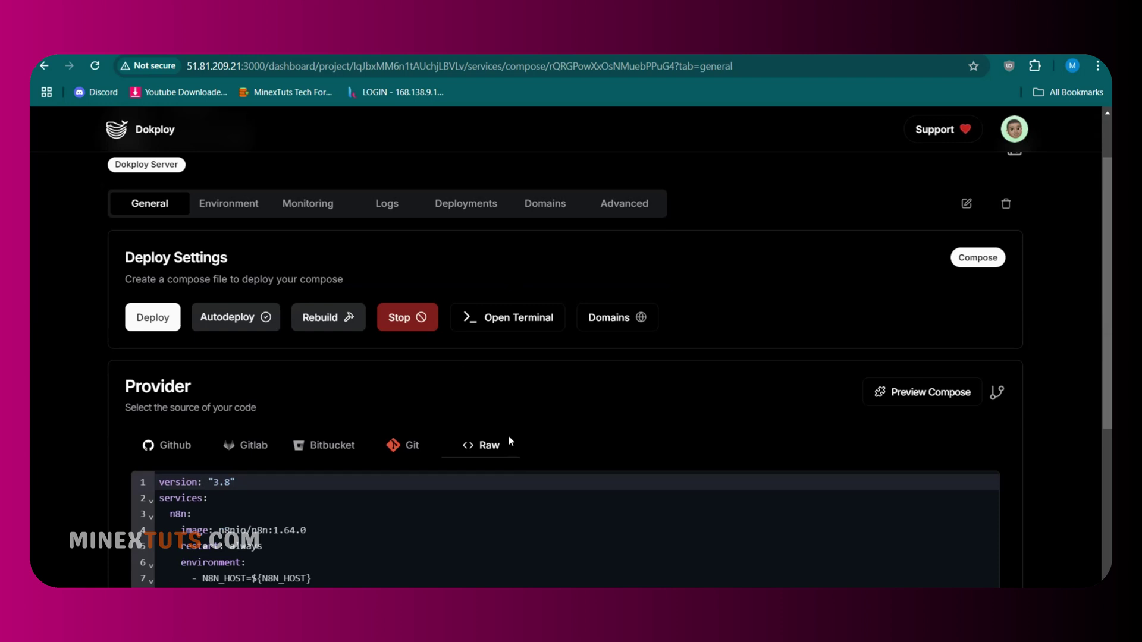
scroll(385, 464, "down", 3)
scroll(383, 464, "up", 3)
left_click(616, 248)
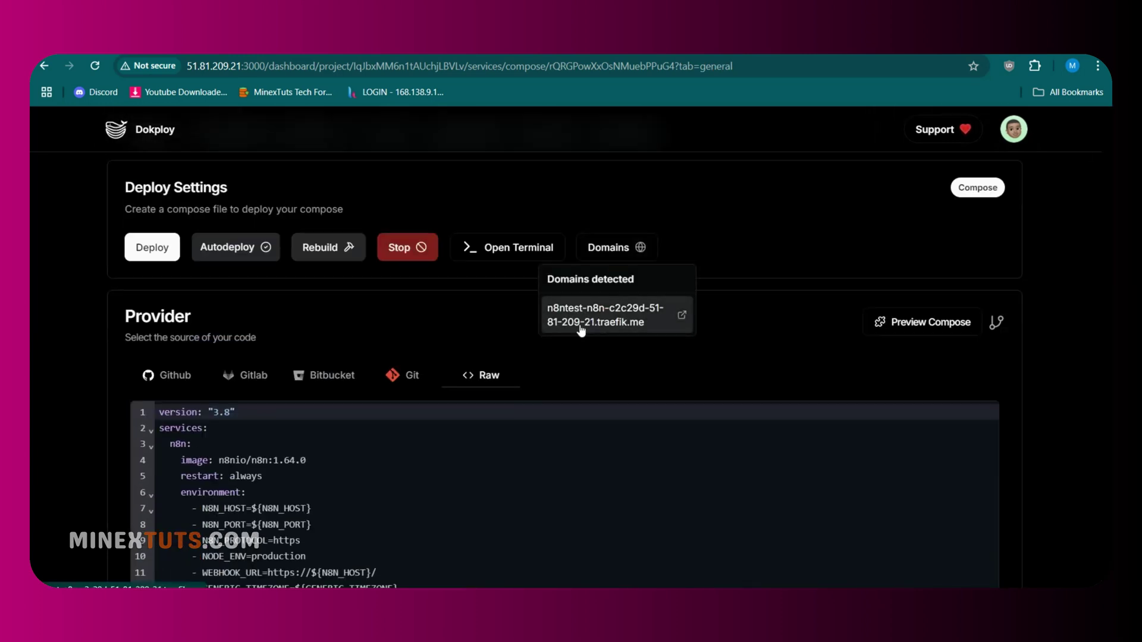
key("Escape")
scroll(258, 285, "up", 3)
left_click(229, 277)
left_click(988, 270)
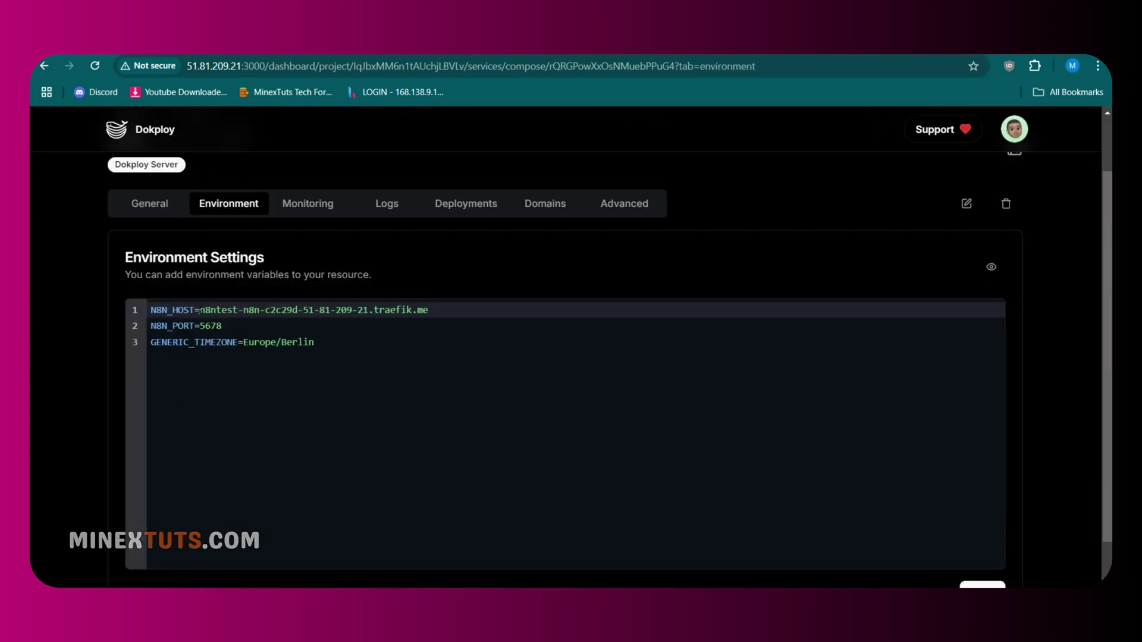
left_click_drag(198, 310, 428, 310)
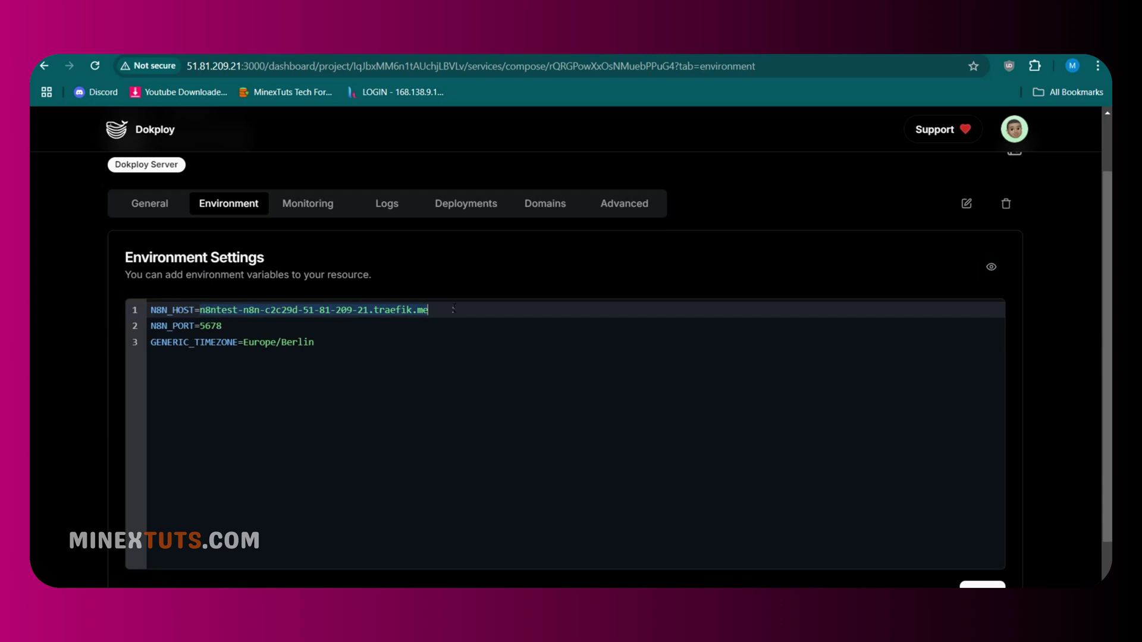
Open the n8n instance from its detected traefik.me domain.
left_click(150, 203)
left_click(612, 339)
left_click(581, 407)
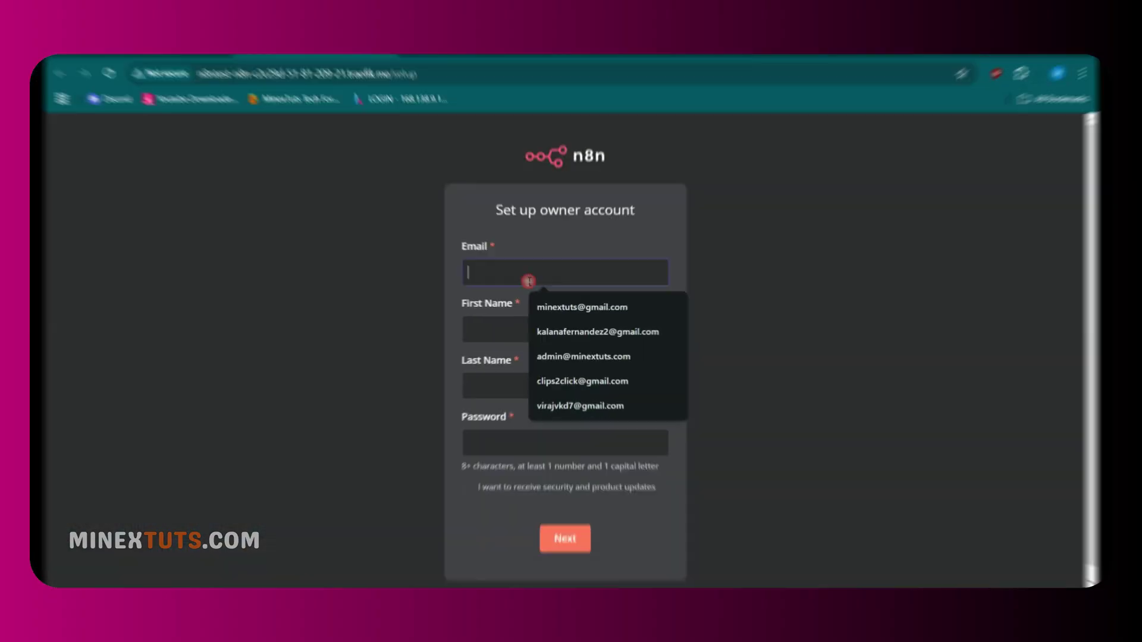
Fill the owner form's email, first and last name, then reposition the Medium node.
left_click(582, 307)
left_click(564, 329)
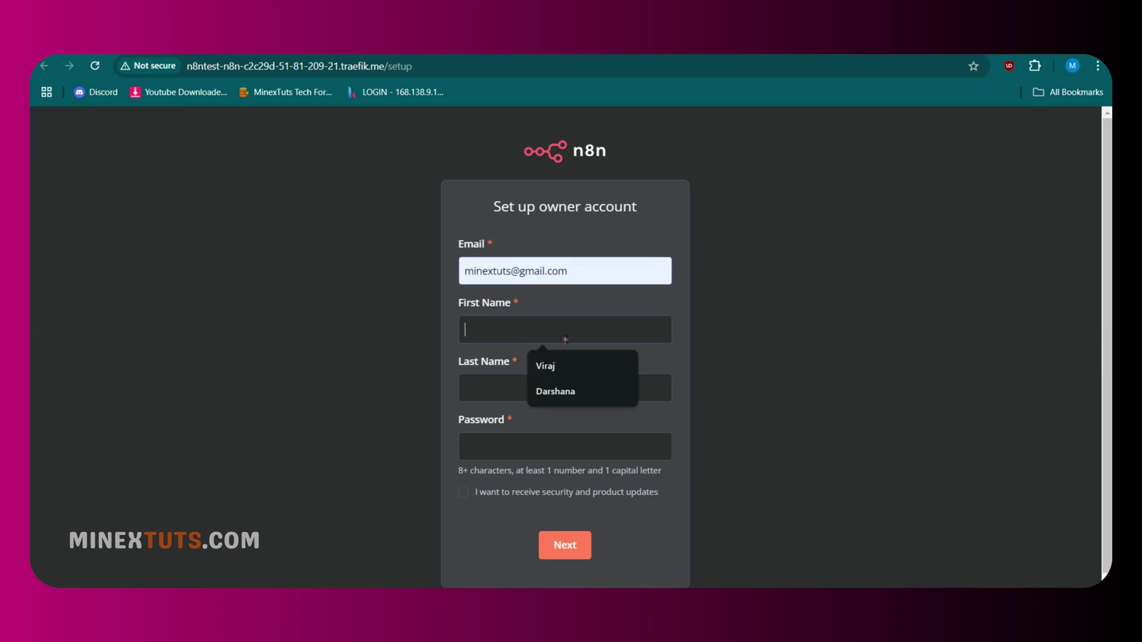
left_click(546, 366)
left_click(564, 388)
left_click(545, 424)
left_click(535, 447)
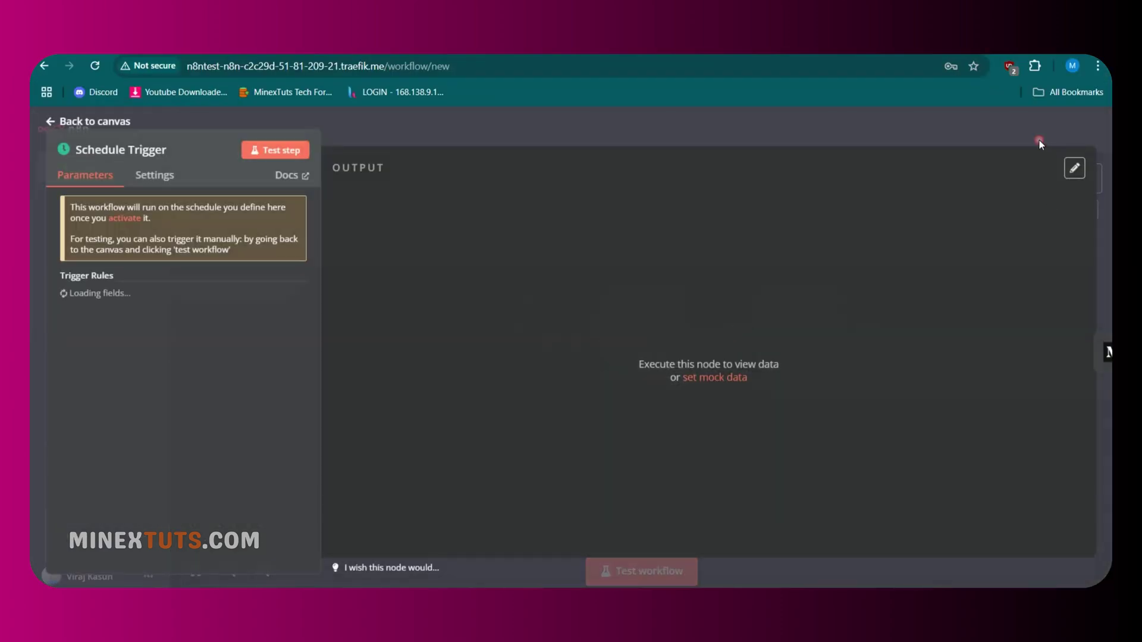
left_click(1039, 140)
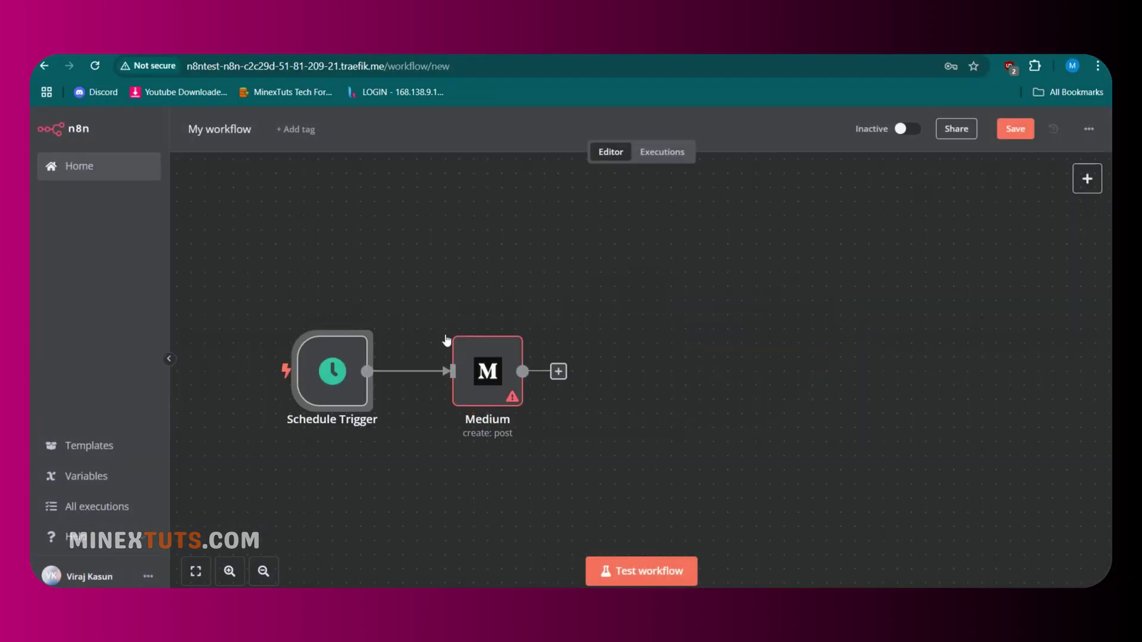
mouse_move(480, 393)
left_mouse_down()
mouse_move(635, 393)
mouse_move(459, 383)
left_mouse_up()
scroll(658, 449, "down", 2)
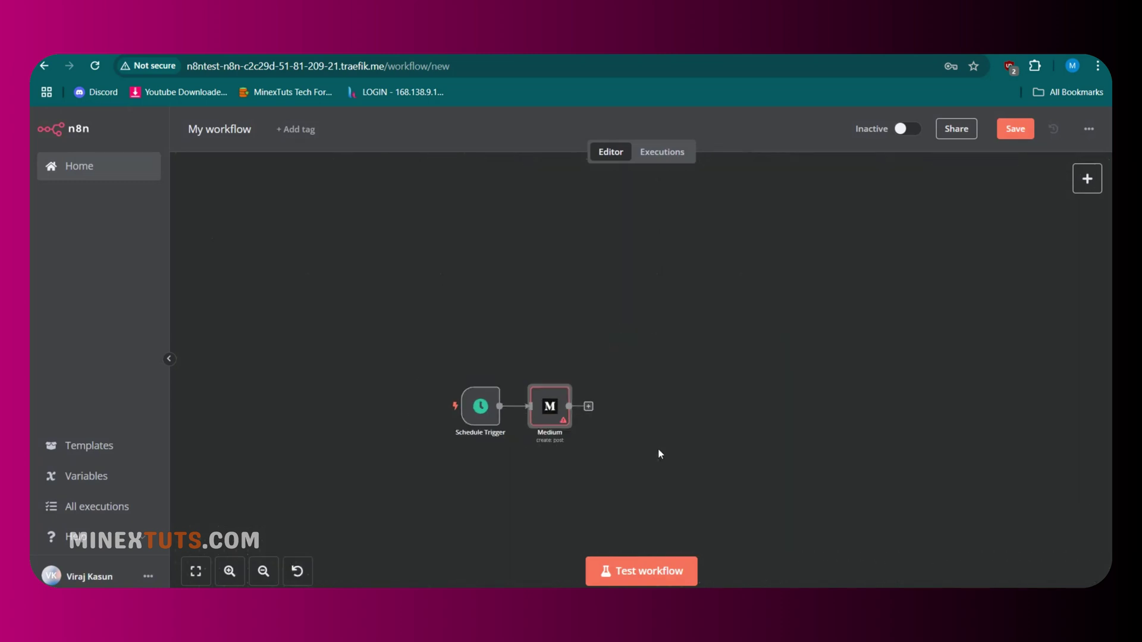
scroll(658, 448, "up", 2)
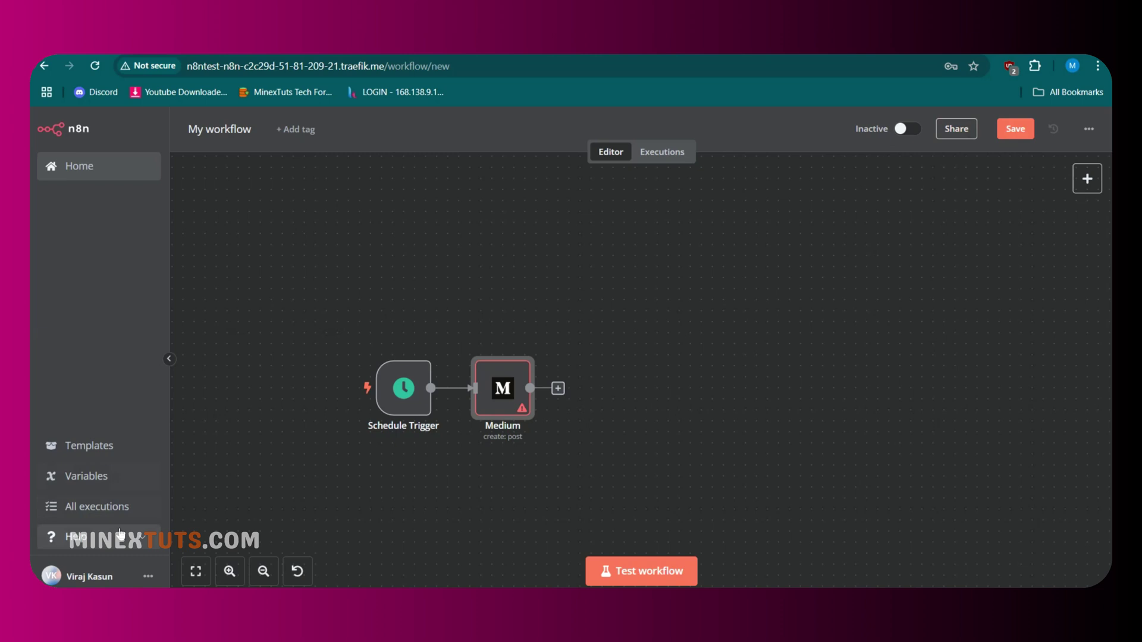
Go to the n8n.io template library, leaving the unsaved workflow behind.
left_click(88, 446)
left_click(620, 375)
scroll(478, 470, "down", 3)
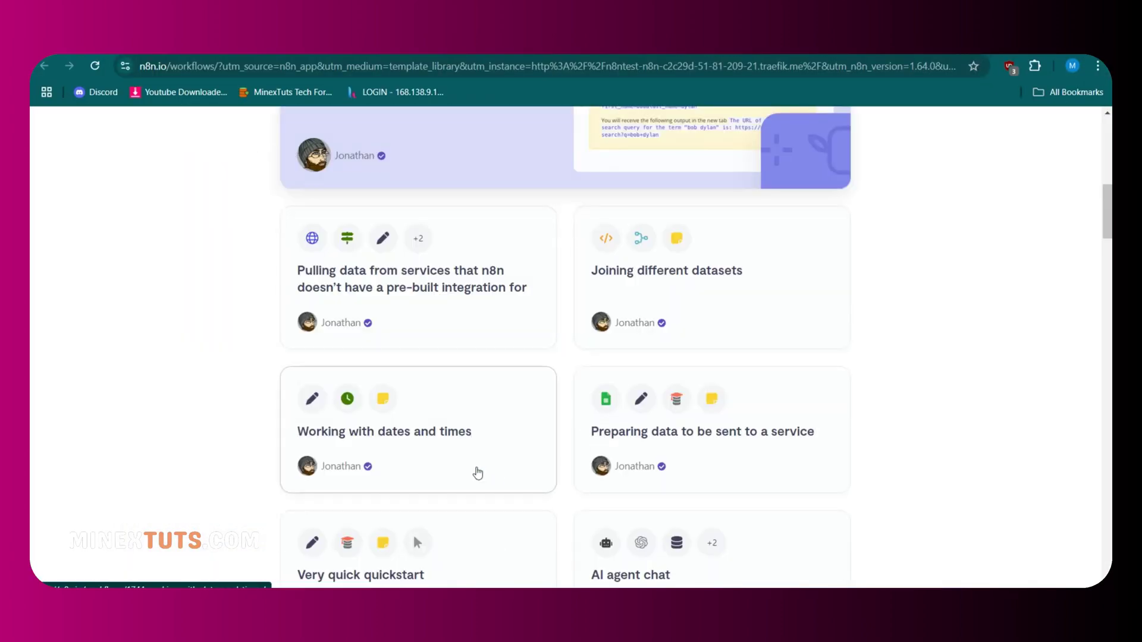
scroll(578, 429, "down", 4)
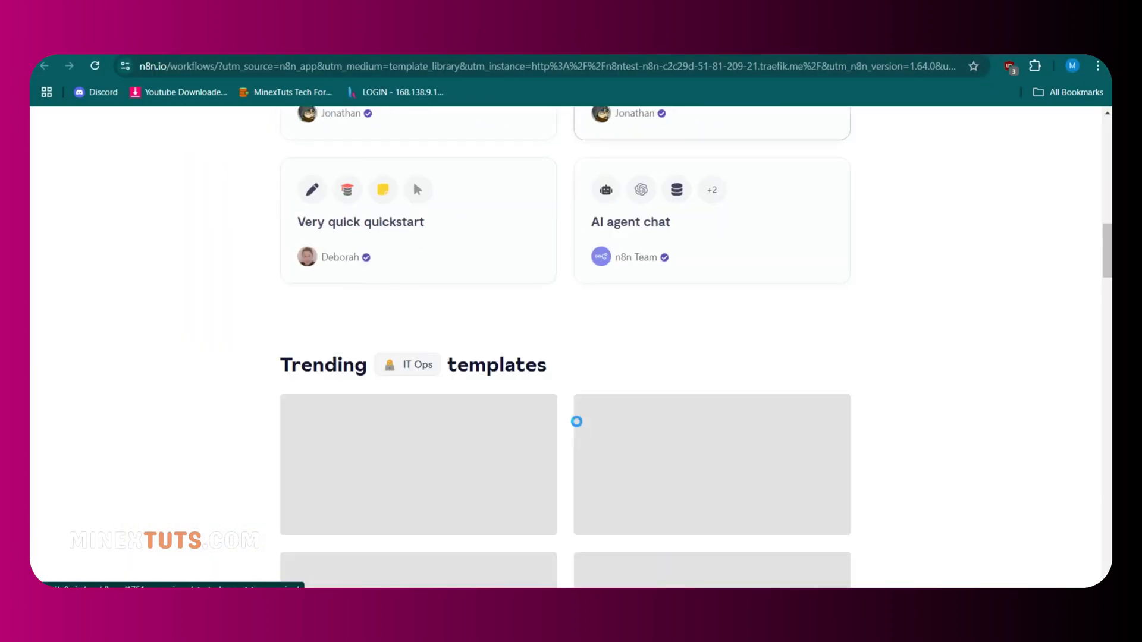
scroll(578, 430, "up", 2)
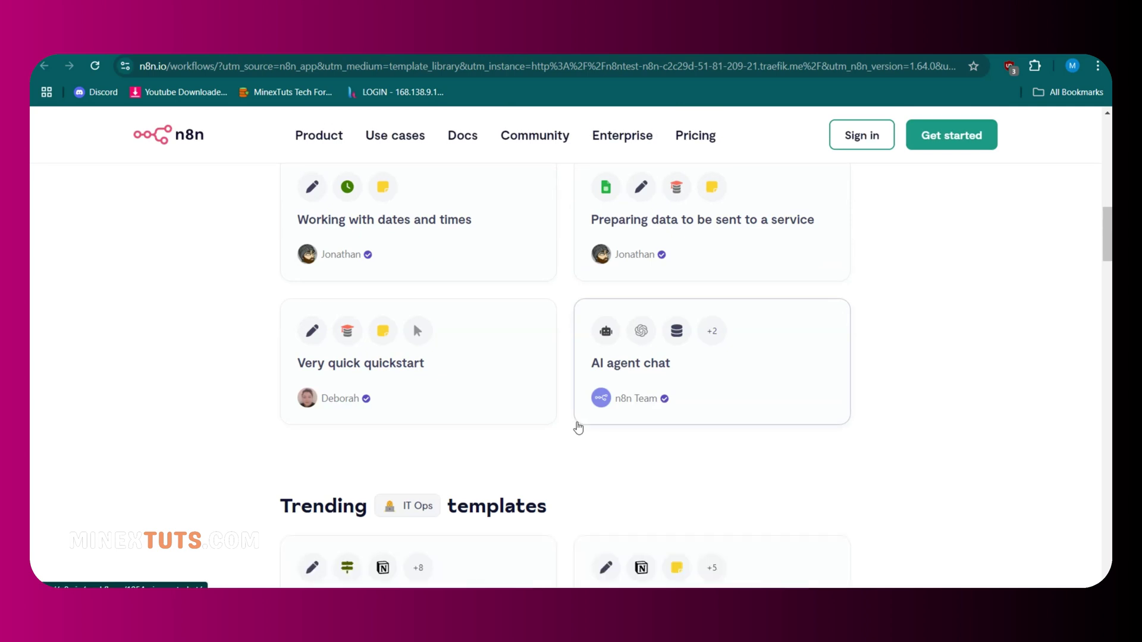
scroll(578, 429, "up", 1)
scroll(578, 430, "up", 1)
scroll(434, 485, "up", 2)
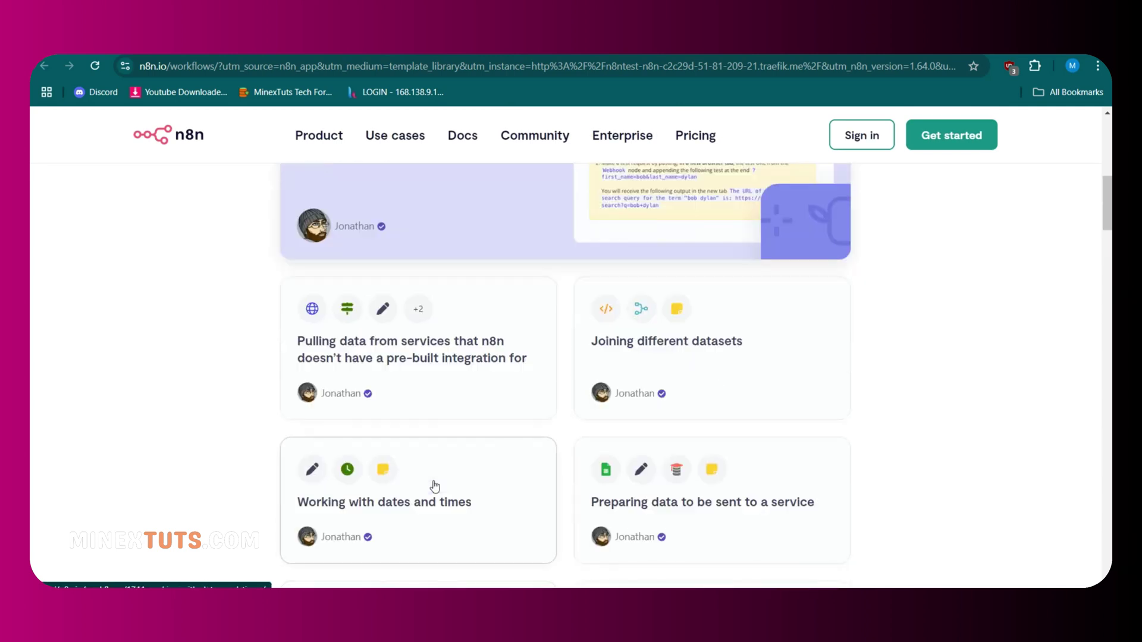
scroll(433, 484, "down", 1)
scroll(434, 485, "down", 2)
scroll(433, 484, "down", 1)
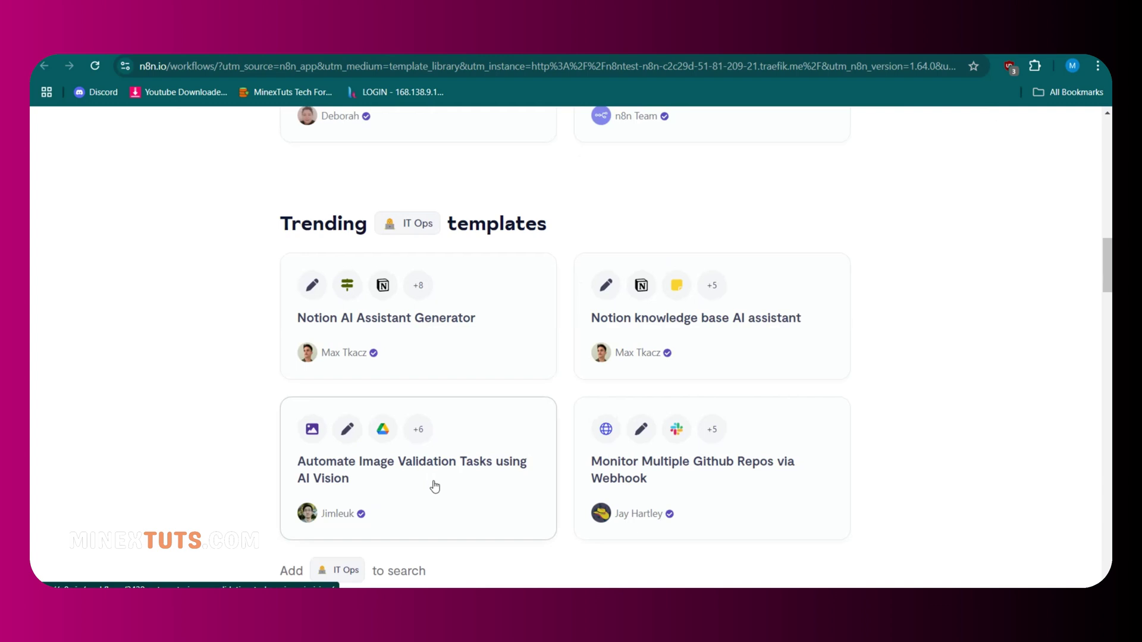
scroll(647, 496, "down", 3)
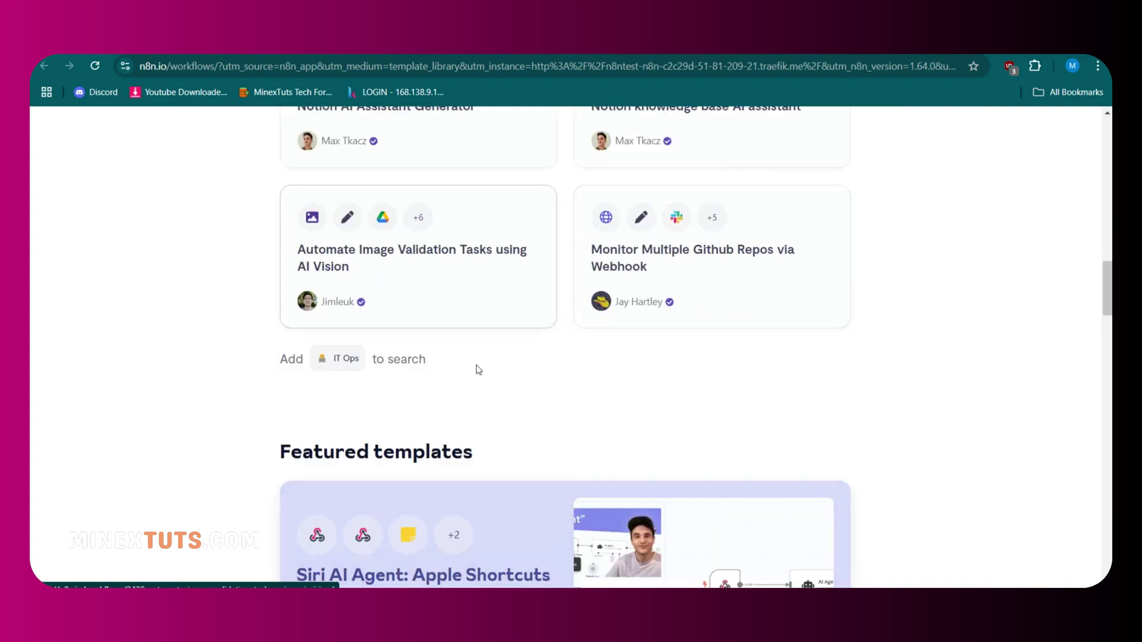